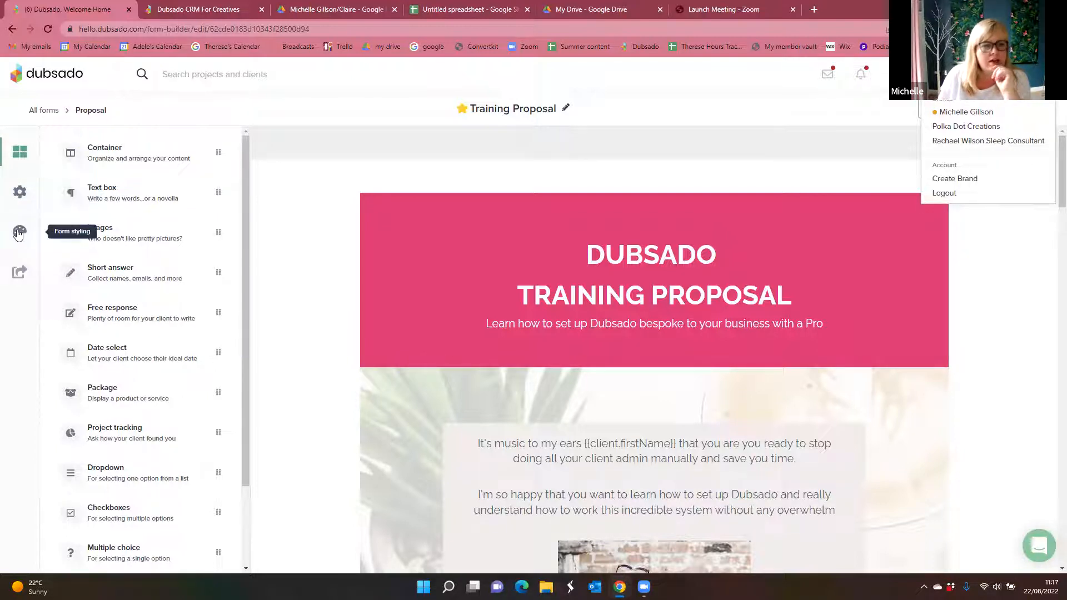
# Step: Try the title banner's container at 100% width and return it to 73%
pyautogui.moveTo(20, 274)
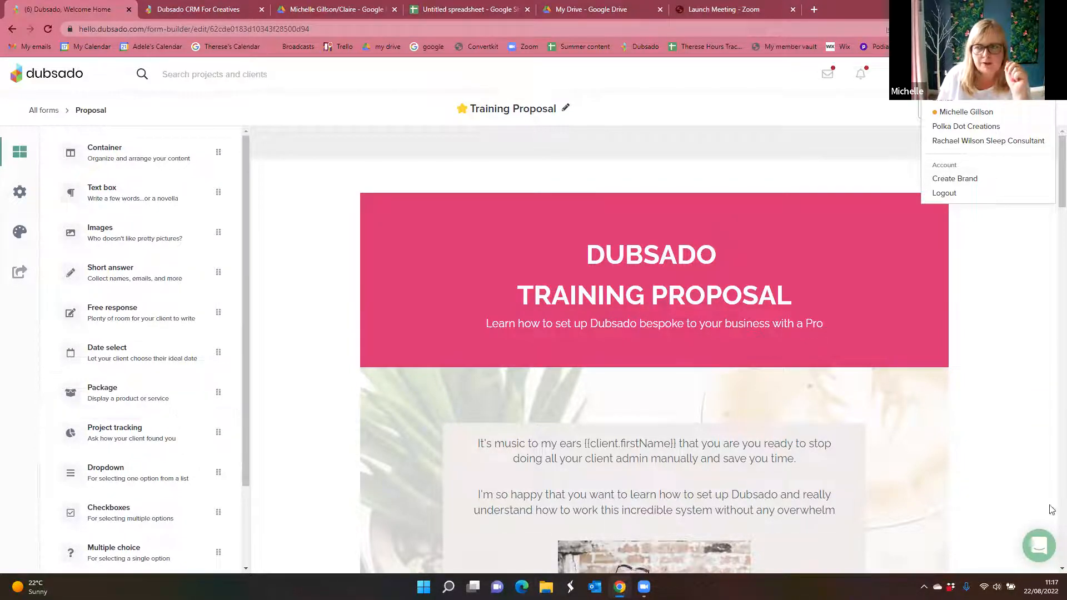
pyautogui.click(1052, 292)
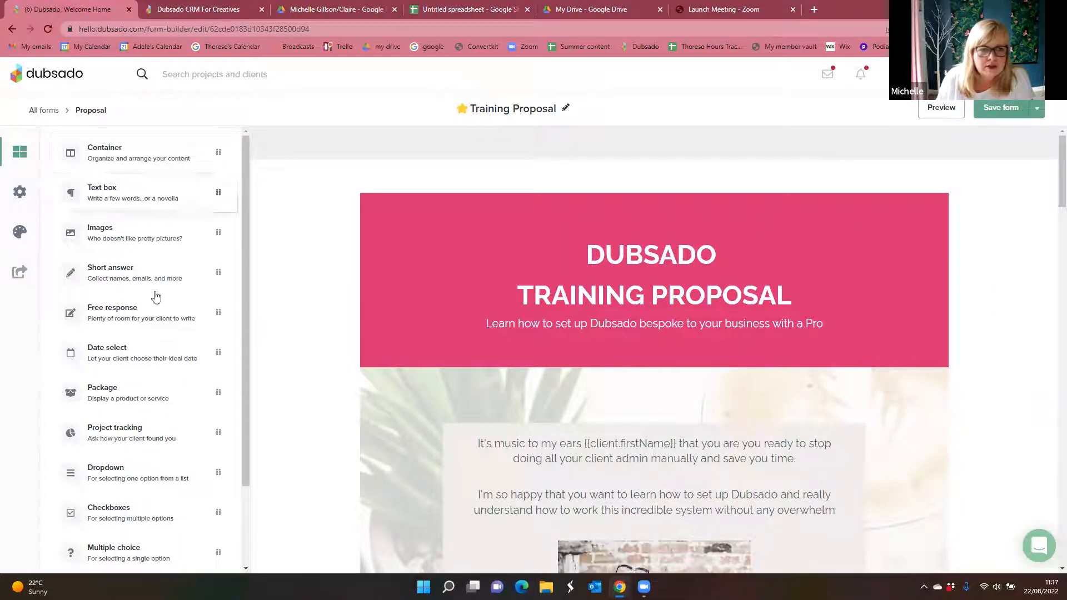
pyautogui.moveTo(162, 148); pyautogui.dragTo(119, 143)
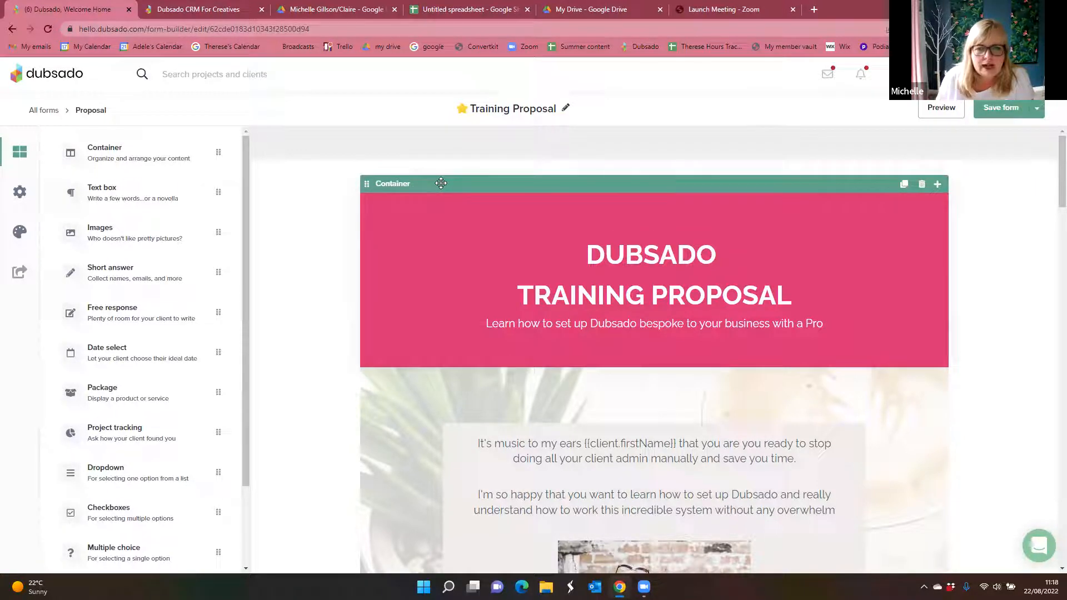
pyautogui.click(441, 183)
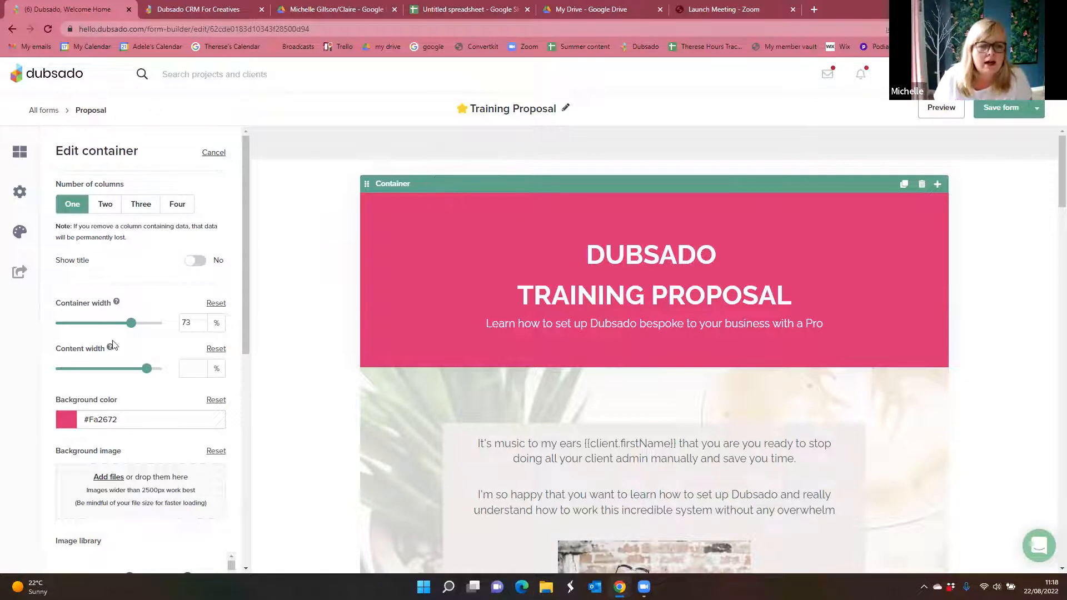
pyautogui.moveTo(129, 327); pyautogui.dragTo(164, 331)
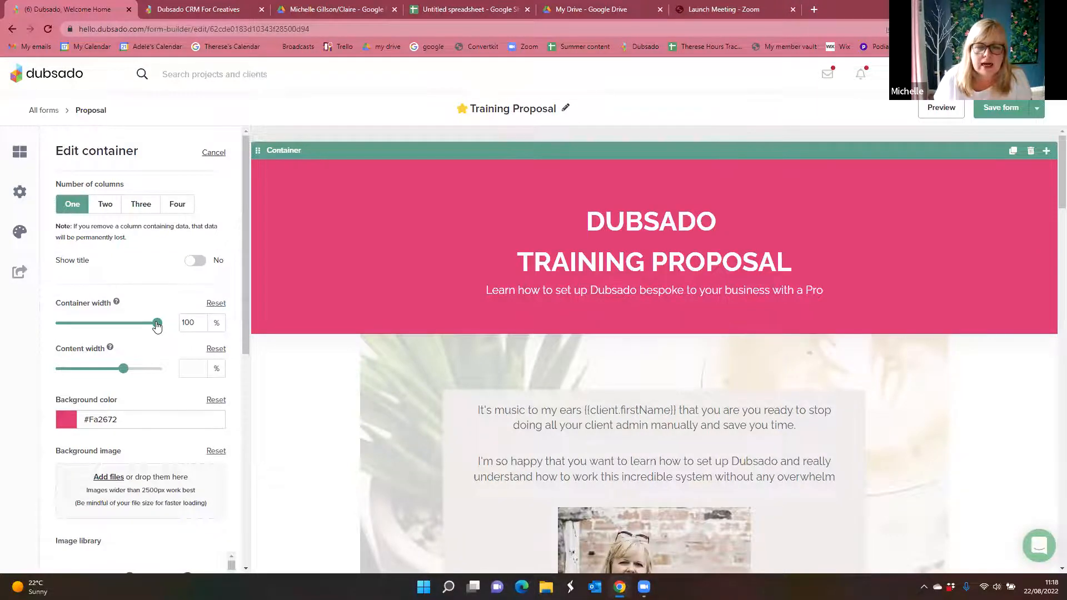
pyautogui.moveTo(157, 327); pyautogui.dragTo(132, 329)
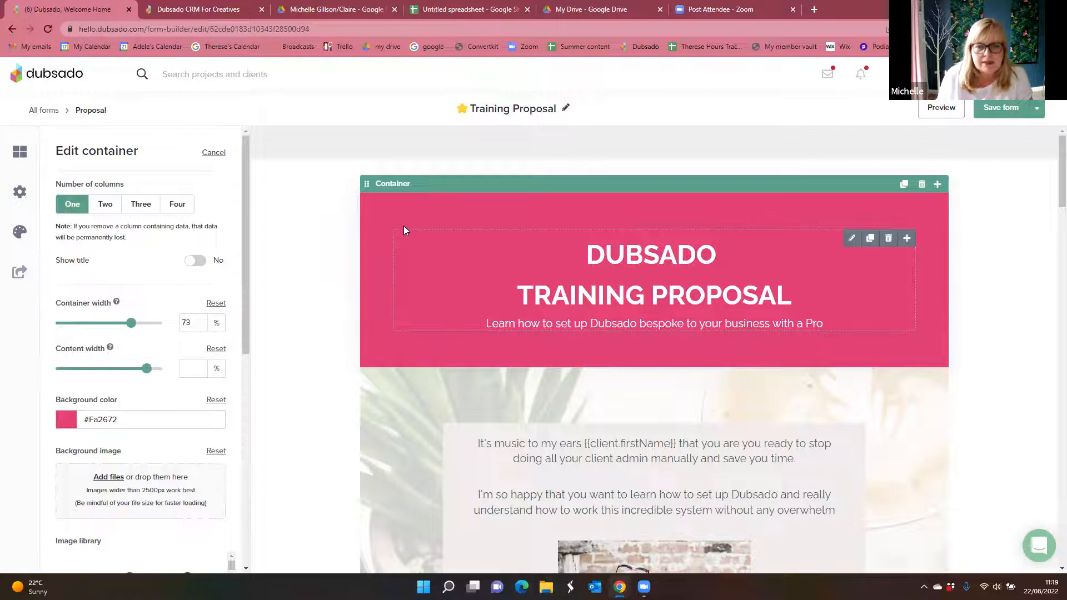
# Step: Review the proposal's layout from the title banner through the welcome text and The Process section down to The Investment
pyautogui.scroll(-1, 395, 256)
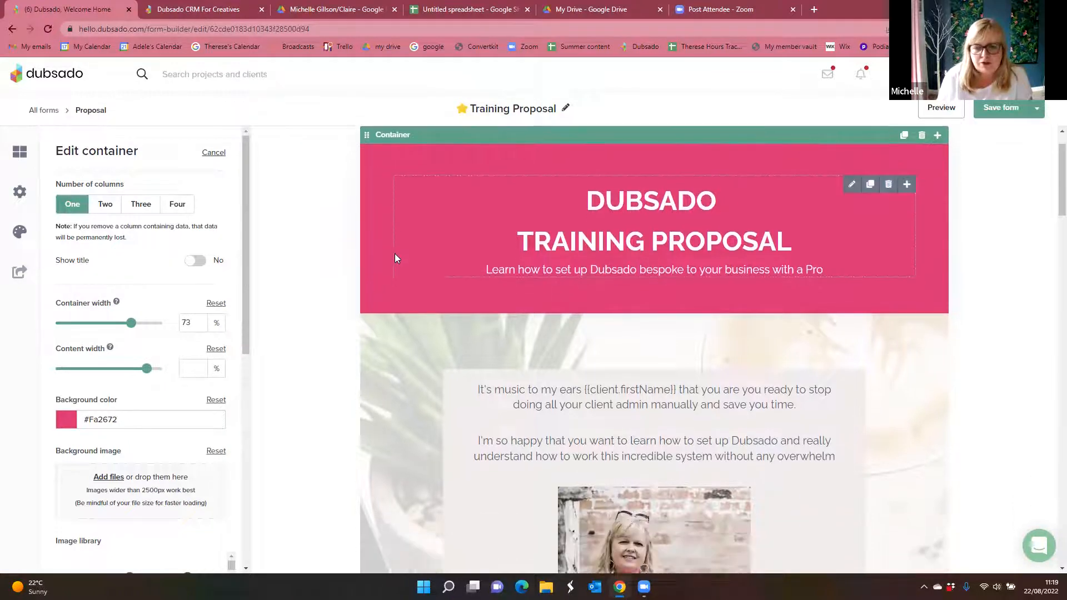
pyautogui.scroll(-2, 395, 254)
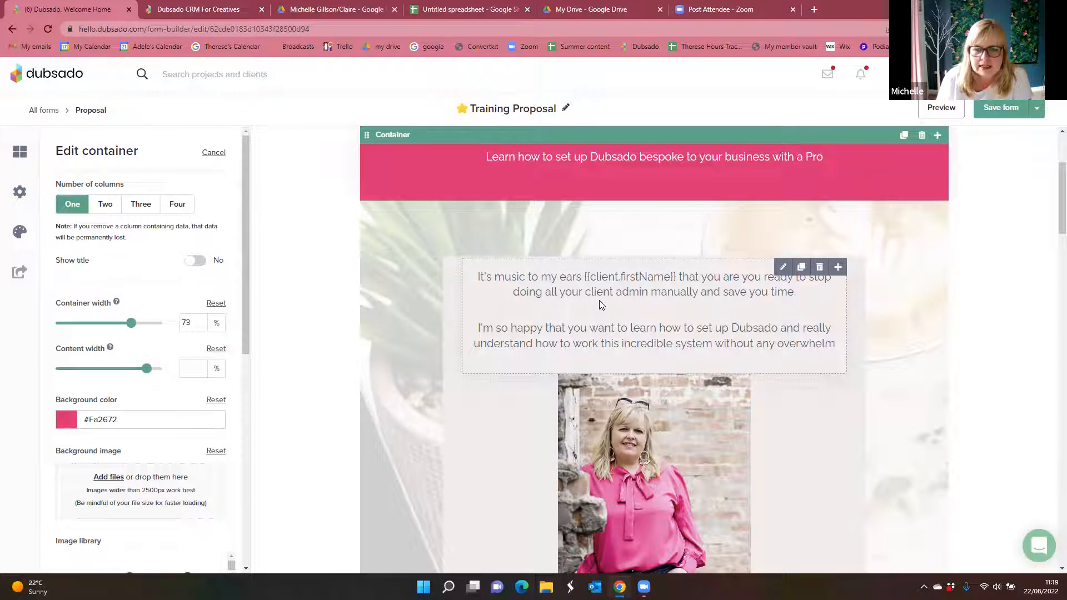
pyautogui.scroll(-5, 654, 458)
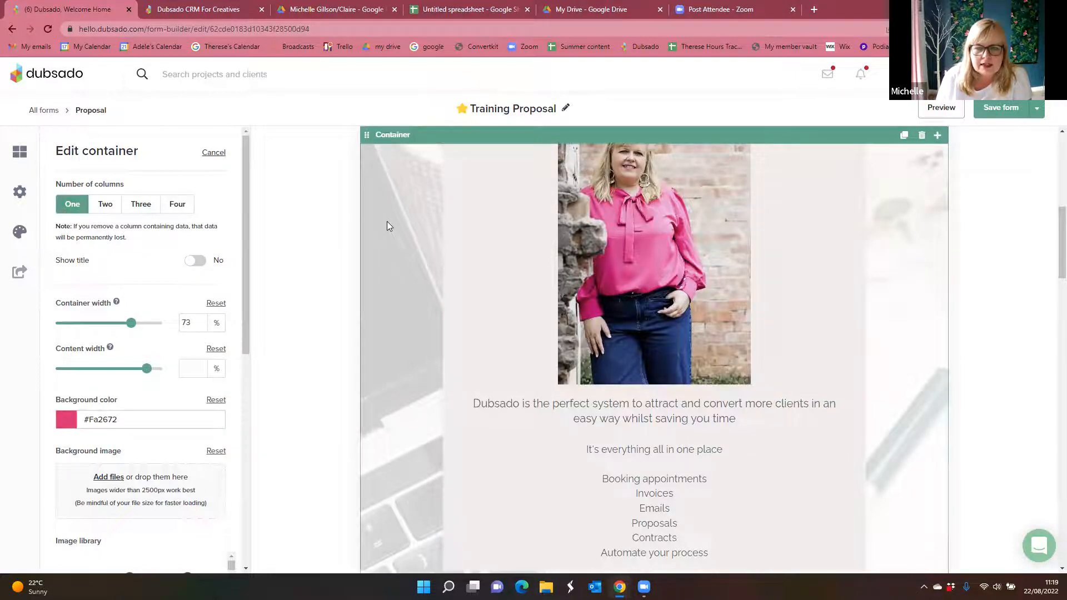
pyautogui.scroll(4, 386, 223)
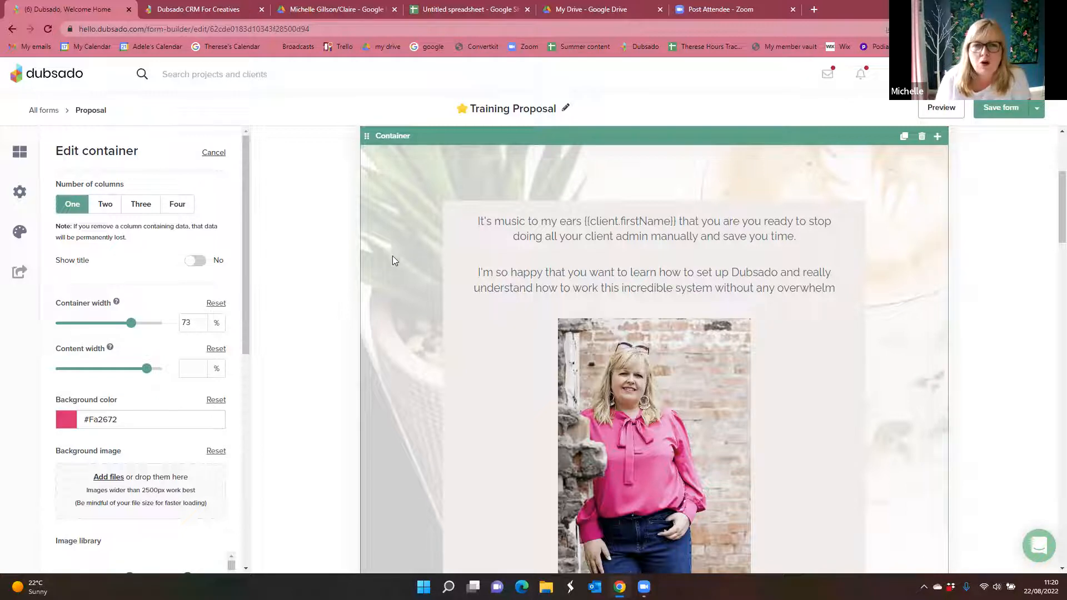
pyautogui.scroll(-10, 409, 305)
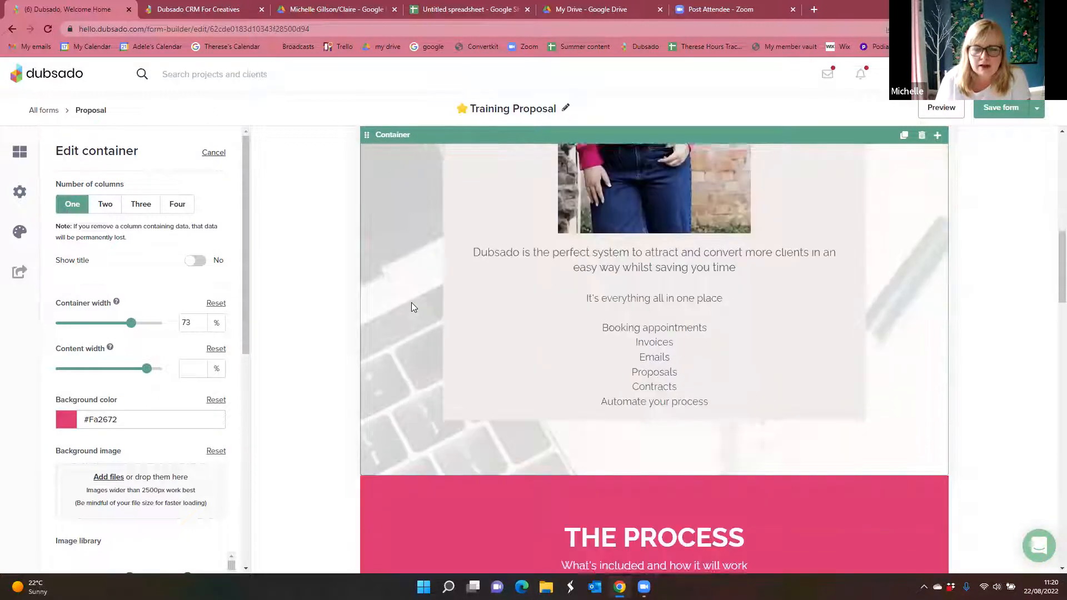
pyautogui.scroll(-1, 411, 307)
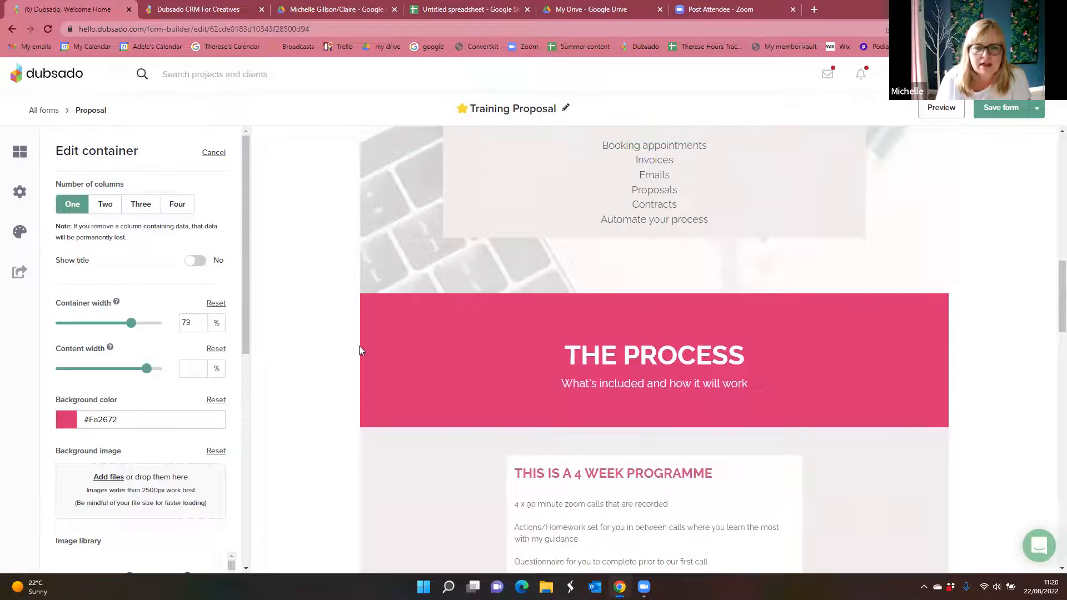
pyautogui.scroll(-3, 422, 363)
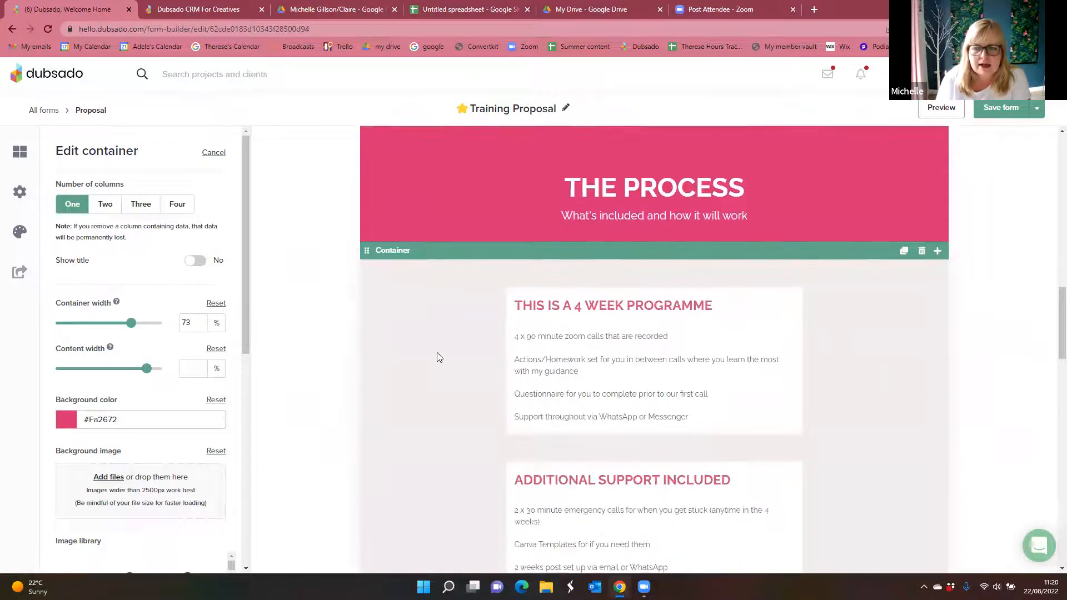
pyautogui.scroll(-2, 437, 354)
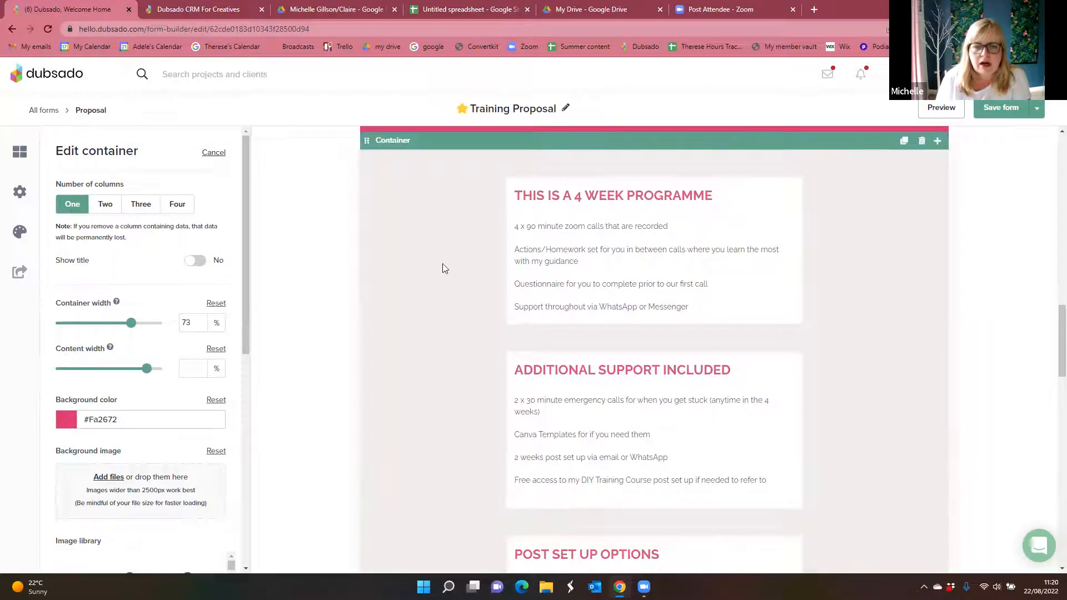
pyautogui.scroll(-3, 435, 265)
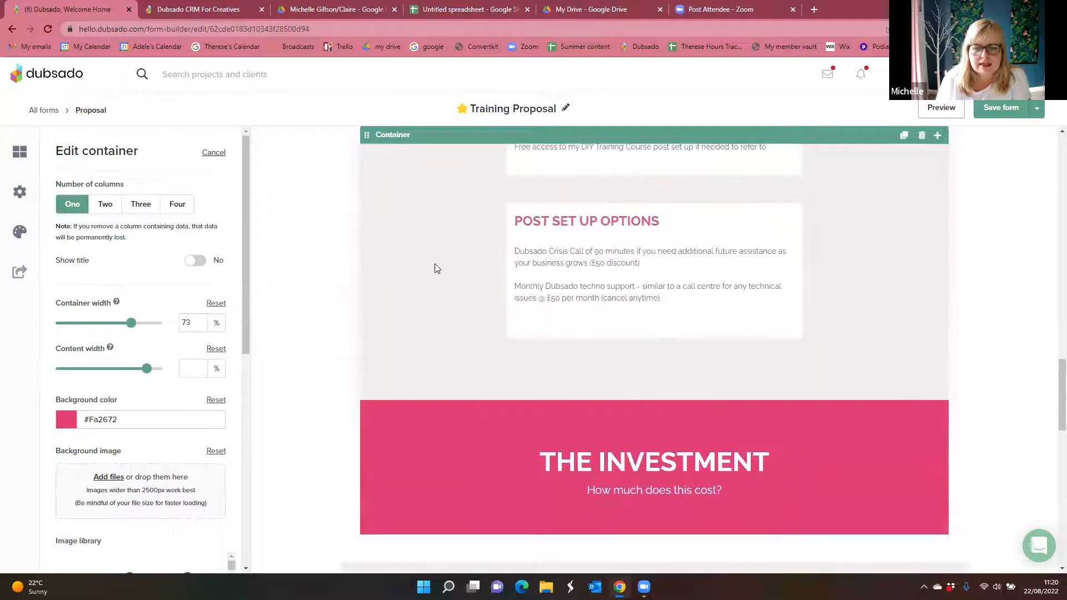
pyautogui.scroll(12, 434, 265)
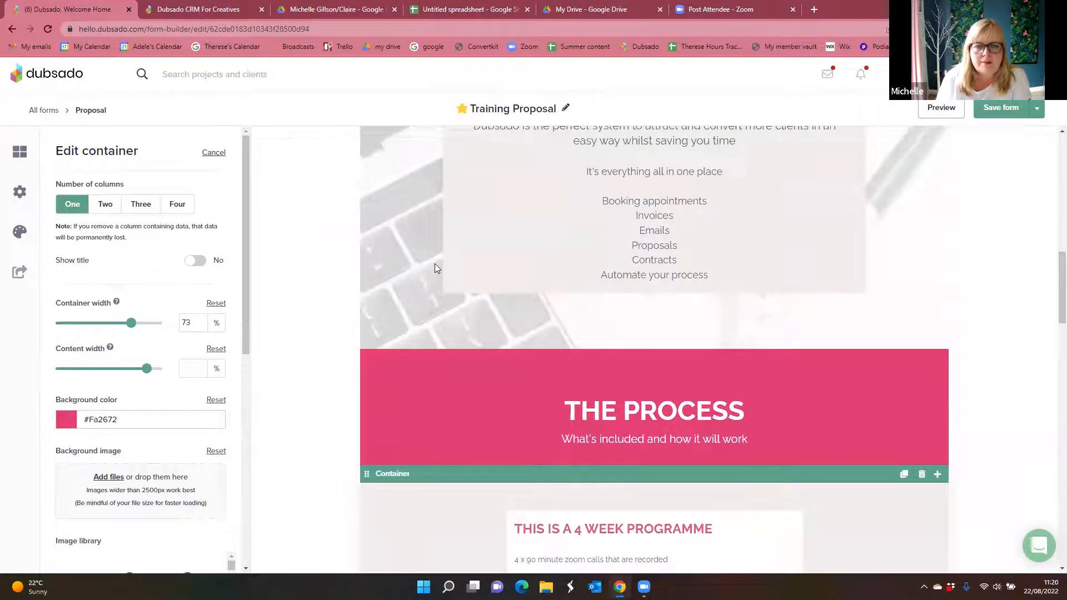
pyautogui.scroll(8, 434, 268)
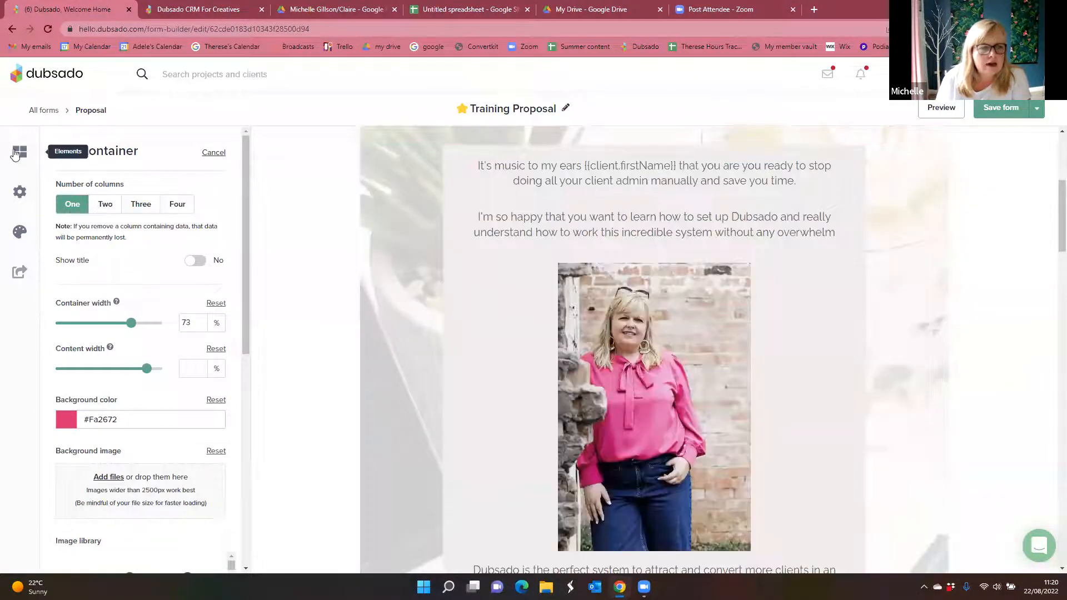
# Step: Bring up the available form elements and look through them from Container down to HTML block
pyautogui.click(17, 155)
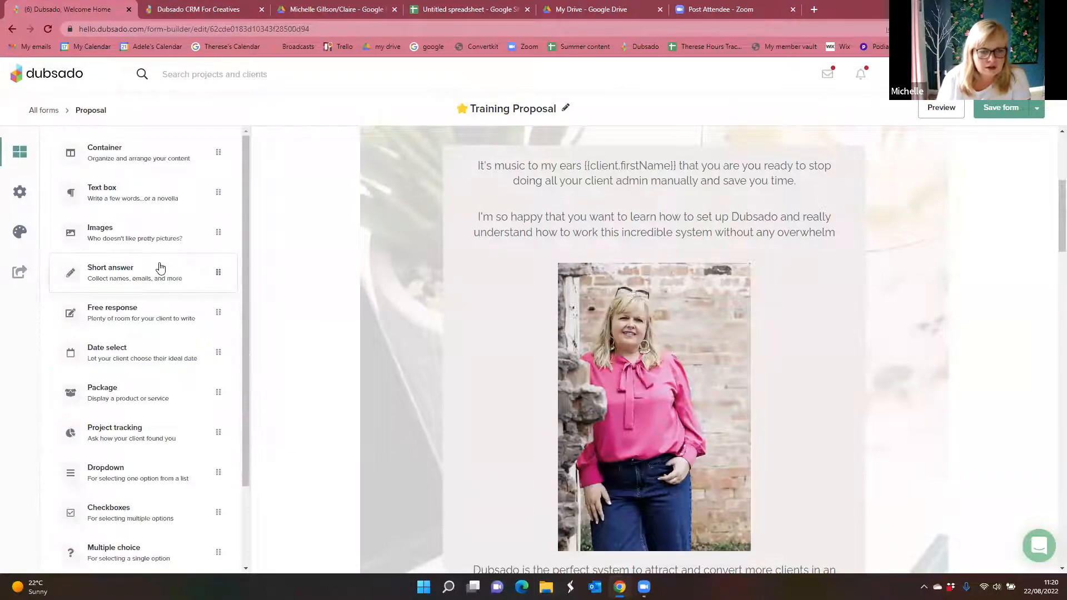
pyautogui.scroll(5, 489, 298)
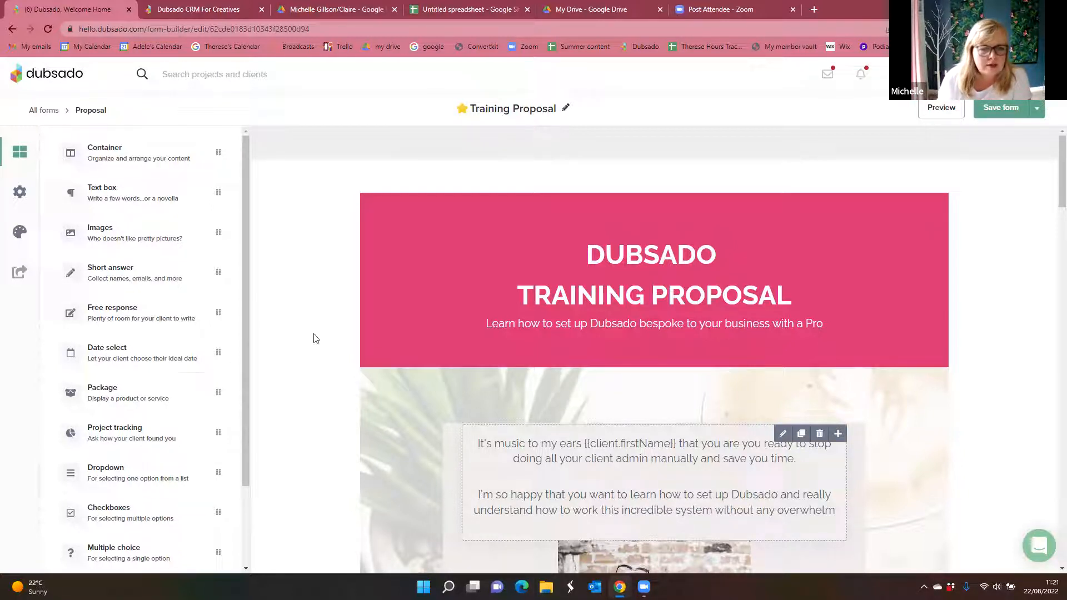
pyautogui.scroll(-1, 111, 309)
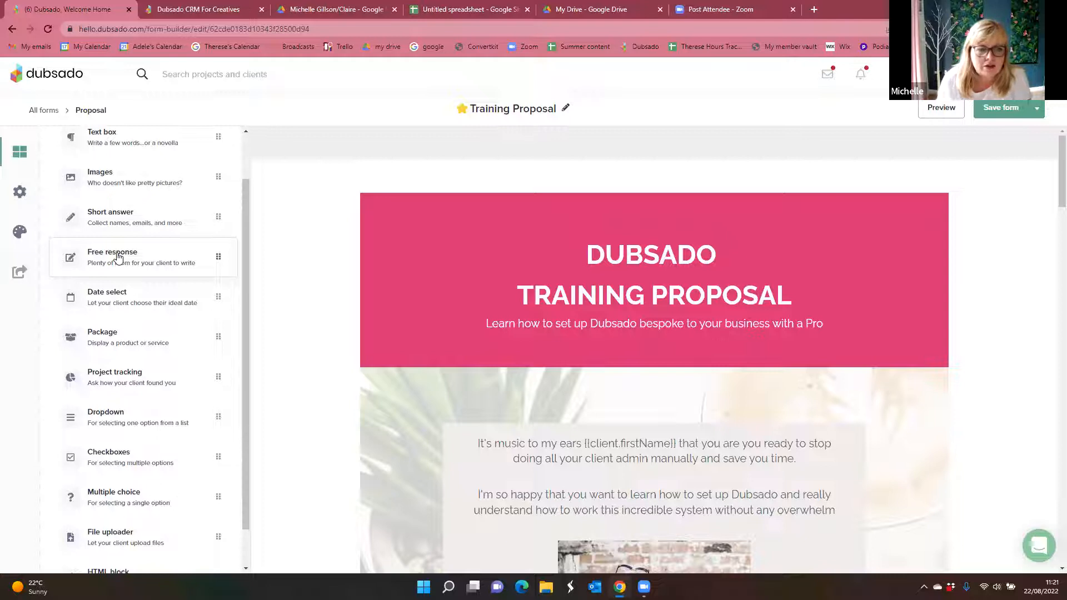
pyautogui.scroll(-1, 118, 257)
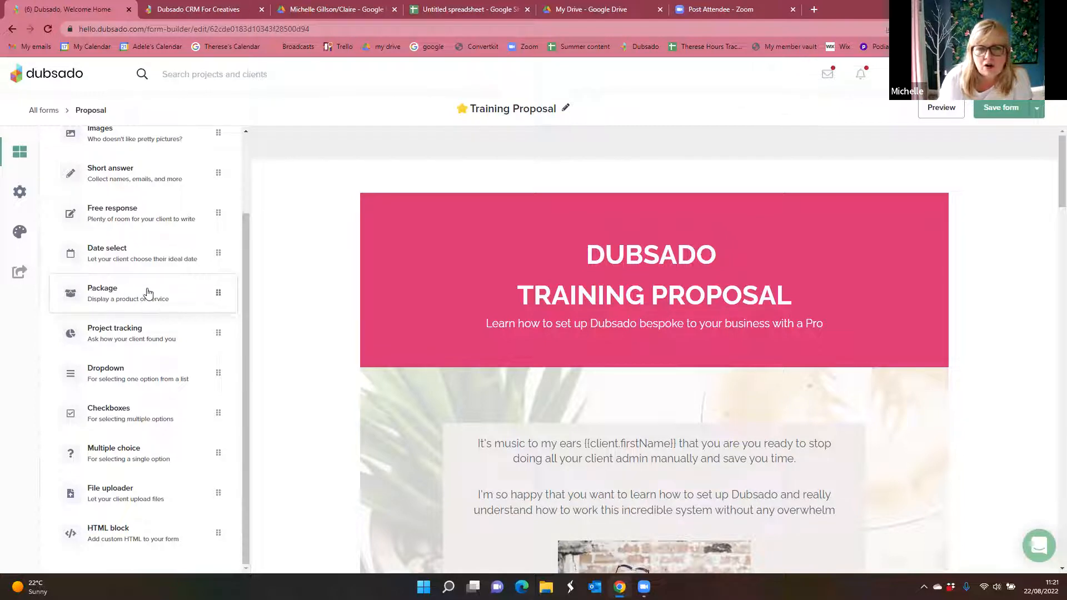
# Step: Set the width of the inner container holding the Dubsado Training Programme package to 71%
pyautogui.scroll(-10, 392, 340)
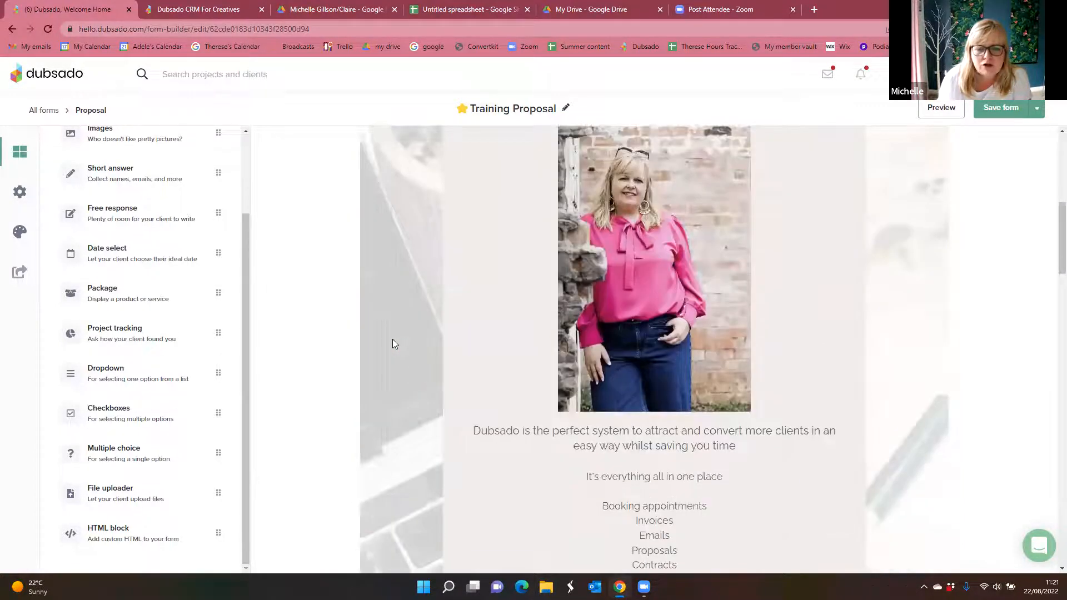
pyautogui.scroll(-15, 392, 343)
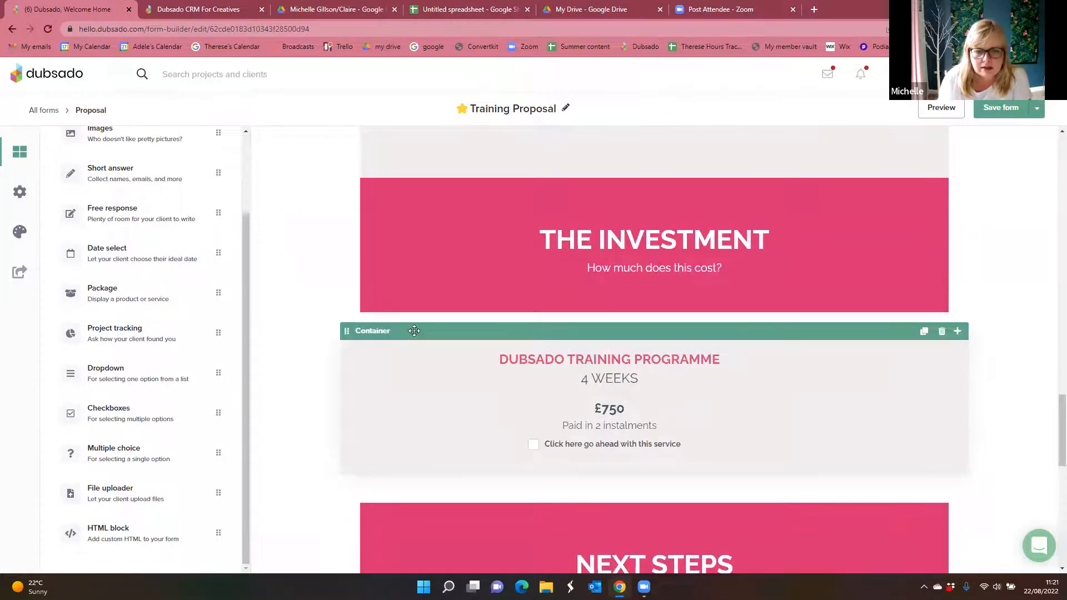
pyautogui.click(416, 330)
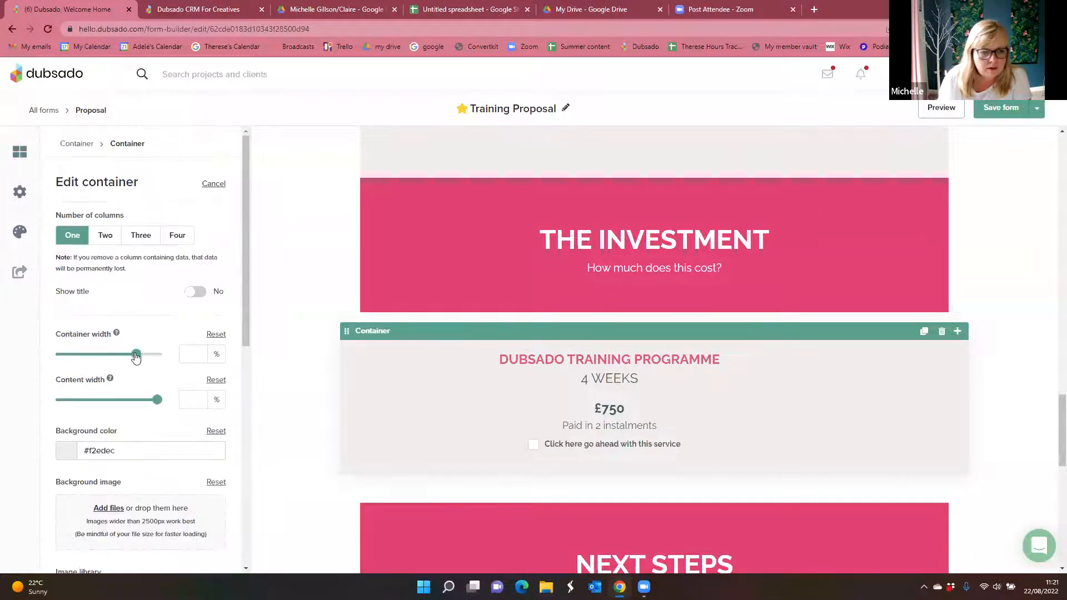
pyautogui.moveTo(136, 357); pyautogui.dragTo(129, 356)
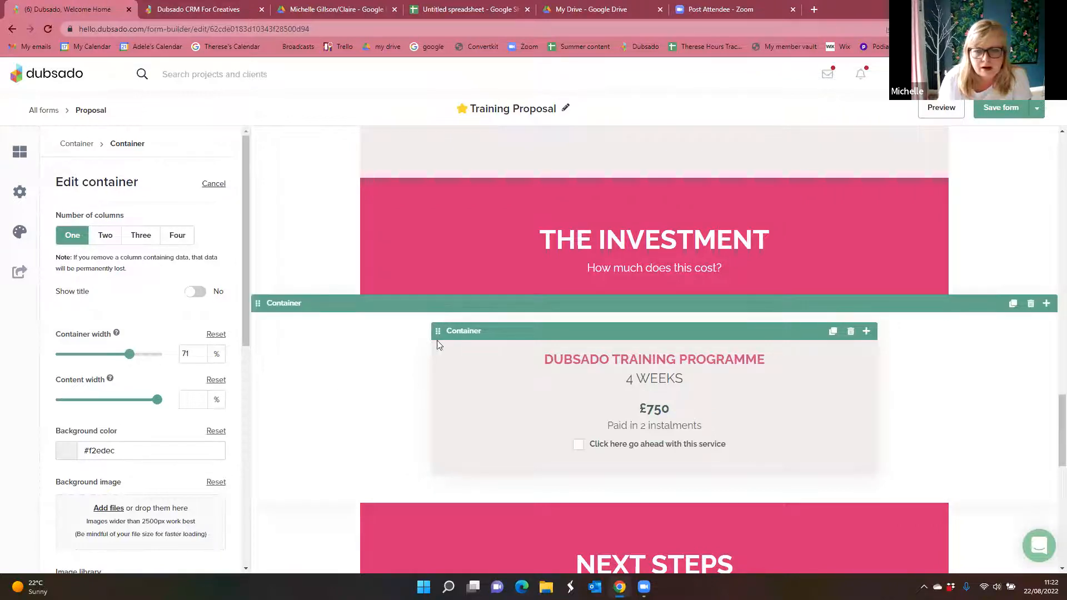
# Step: Set the width of the outer container around the Dubsado Training Programme package to 73% and close its settings
pyautogui.click(349, 330)
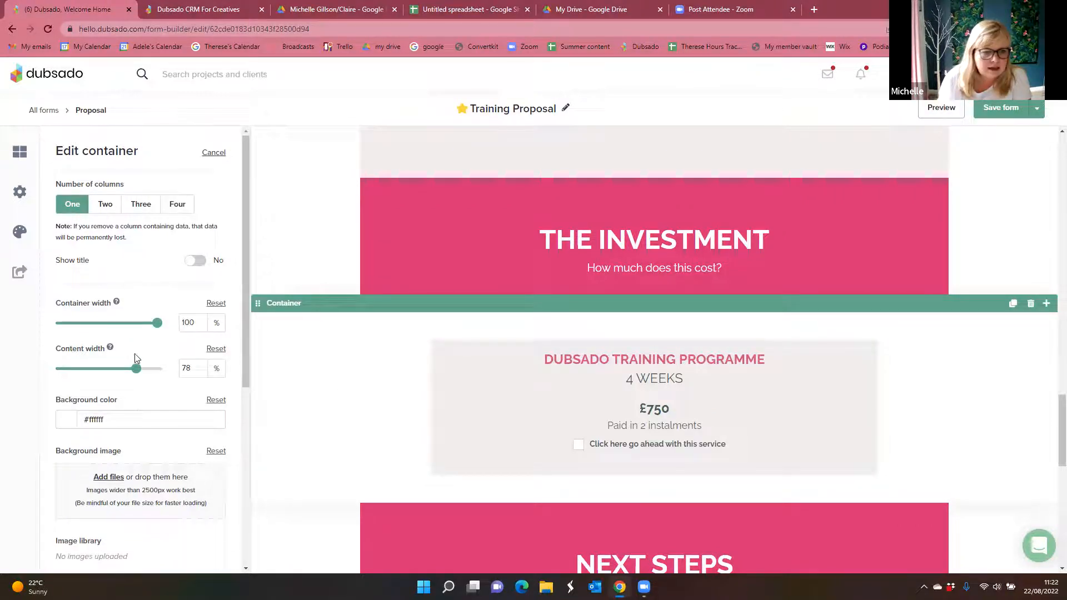
pyautogui.moveTo(157, 323); pyautogui.dragTo(131, 327)
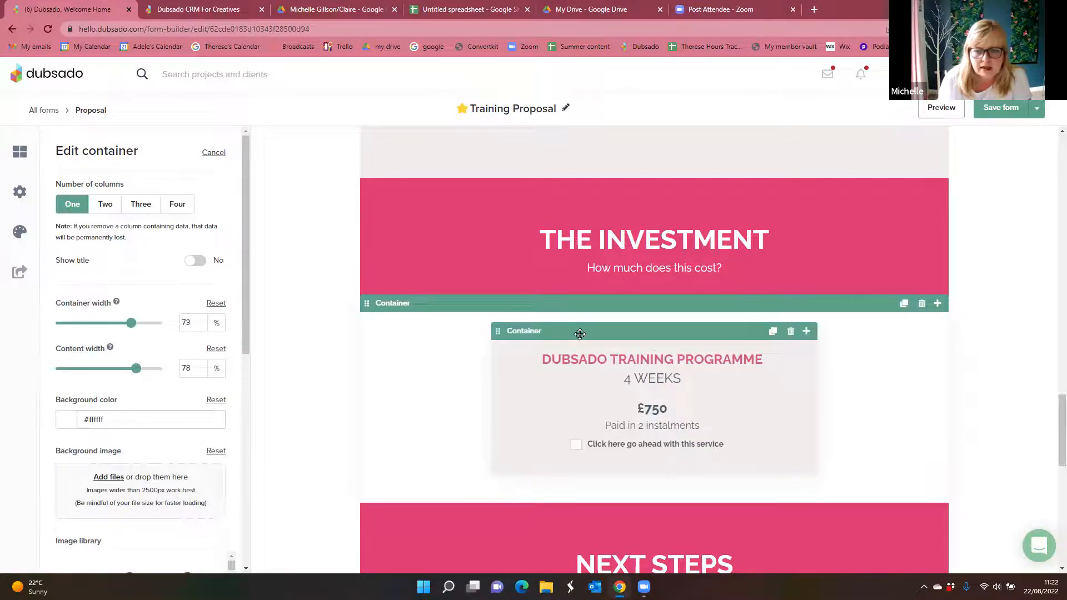
pyautogui.click(359, 417)
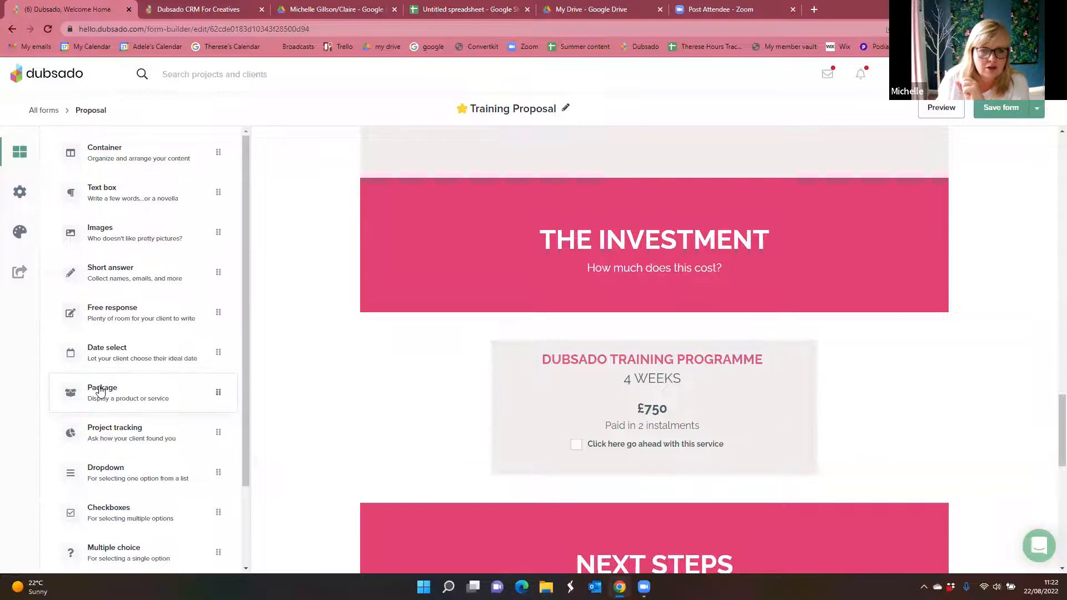
# Step: Widen the inner Dubsado Training Programme package container to 100% and close its settings
pyautogui.scroll(-2, 100, 394)
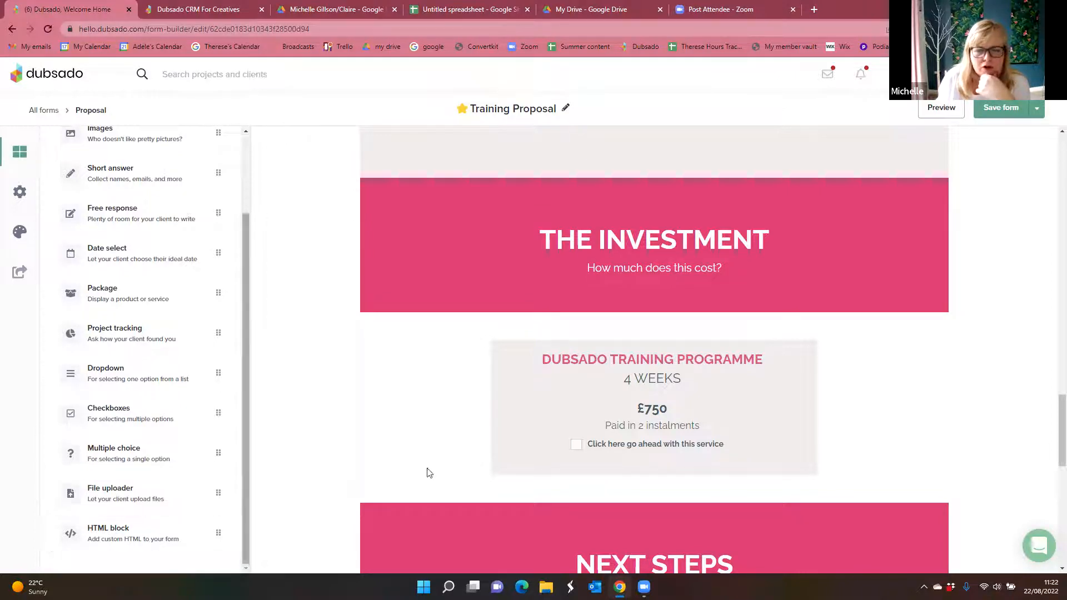
pyautogui.click(584, 329)
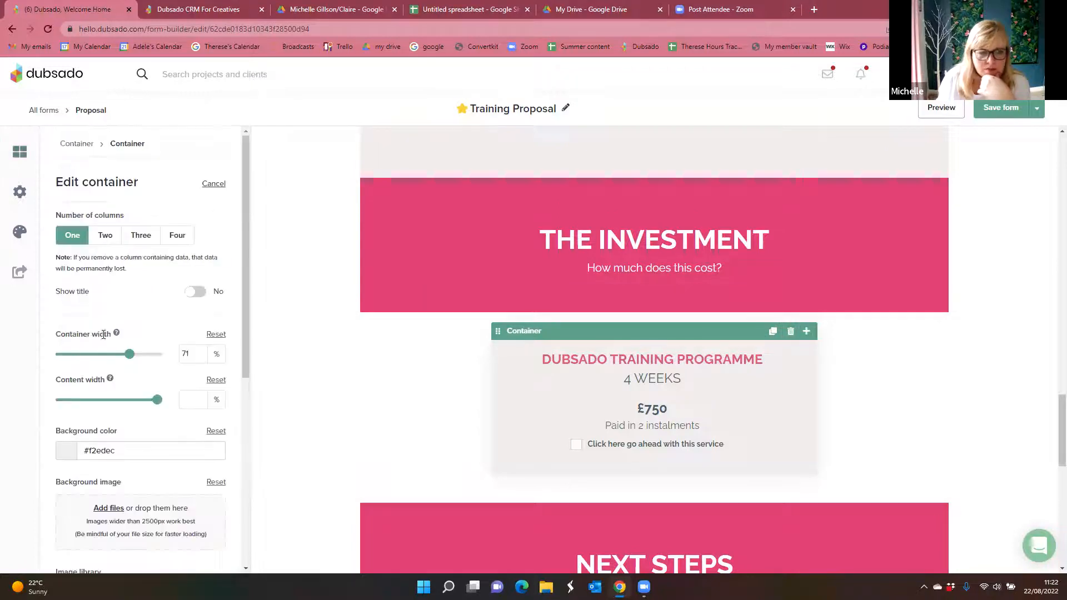
pyautogui.moveTo(130, 355); pyautogui.dragTo(158, 355)
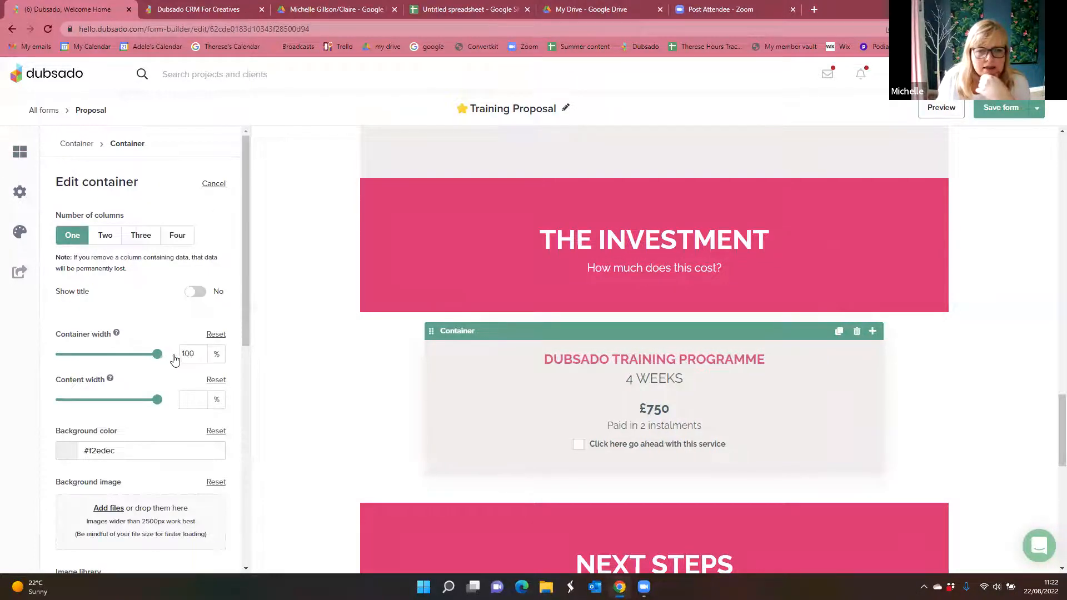
pyautogui.click(286, 381)
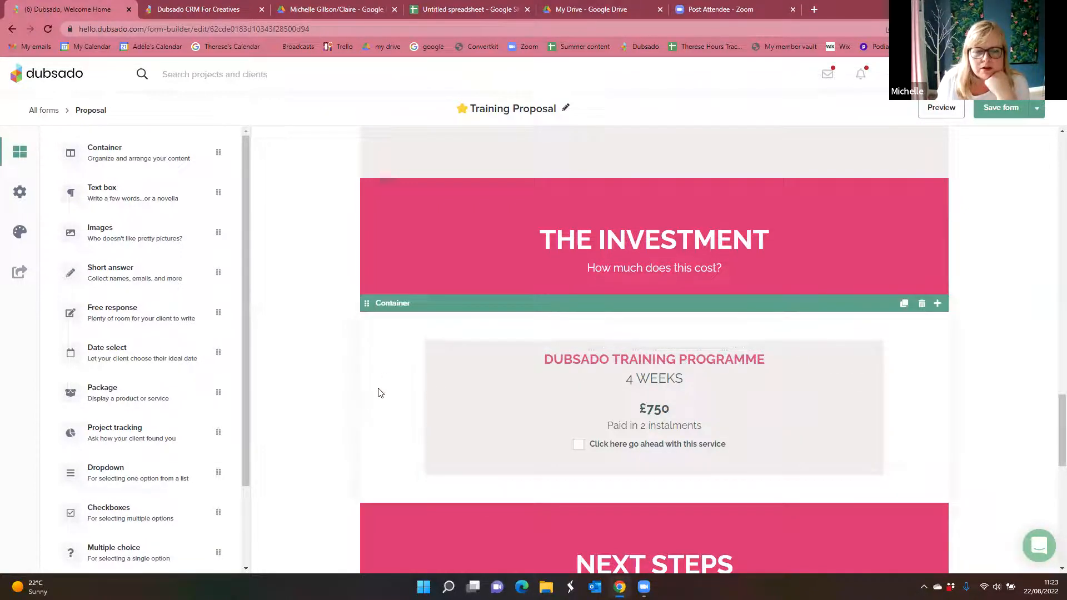
pyautogui.scroll(-2, 100, 523)
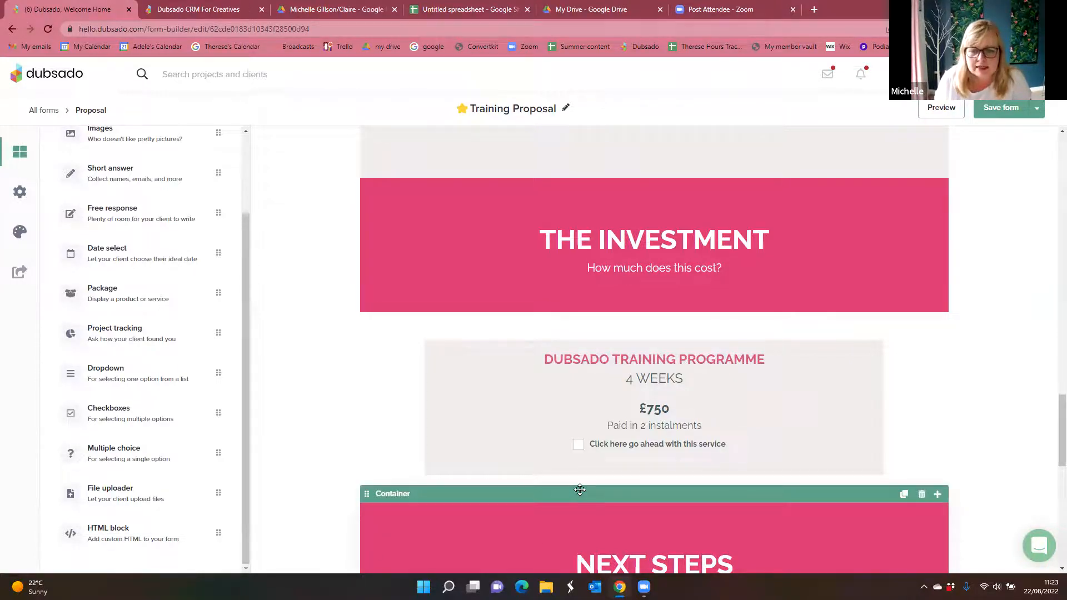
pyautogui.scroll(20, 579, 491)
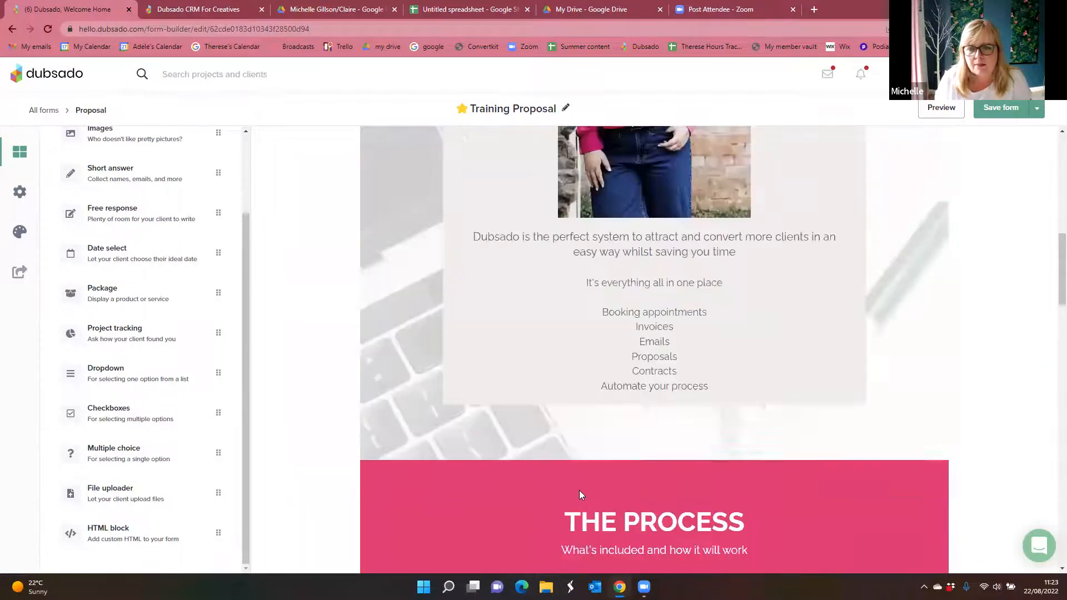
pyautogui.scroll(10, 580, 490)
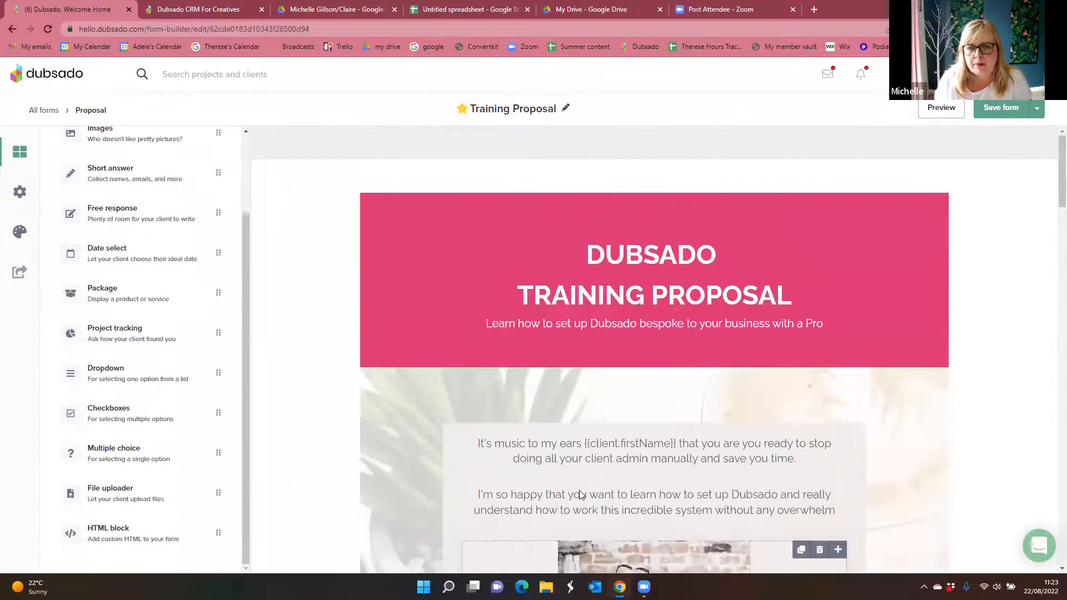
# Step: Review the whole Training Proposal from its title banner through The Process, The Investment and Next Steps to the closing banner, and return to the title
pyautogui.scroll(-8, 579, 495)
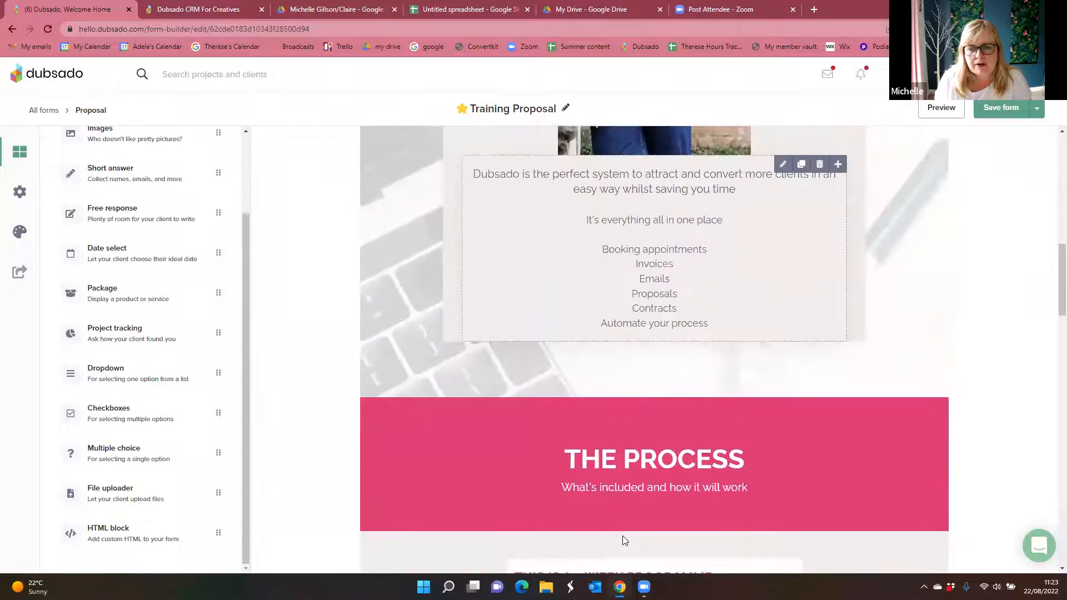
pyautogui.scroll(-15, 622, 536)
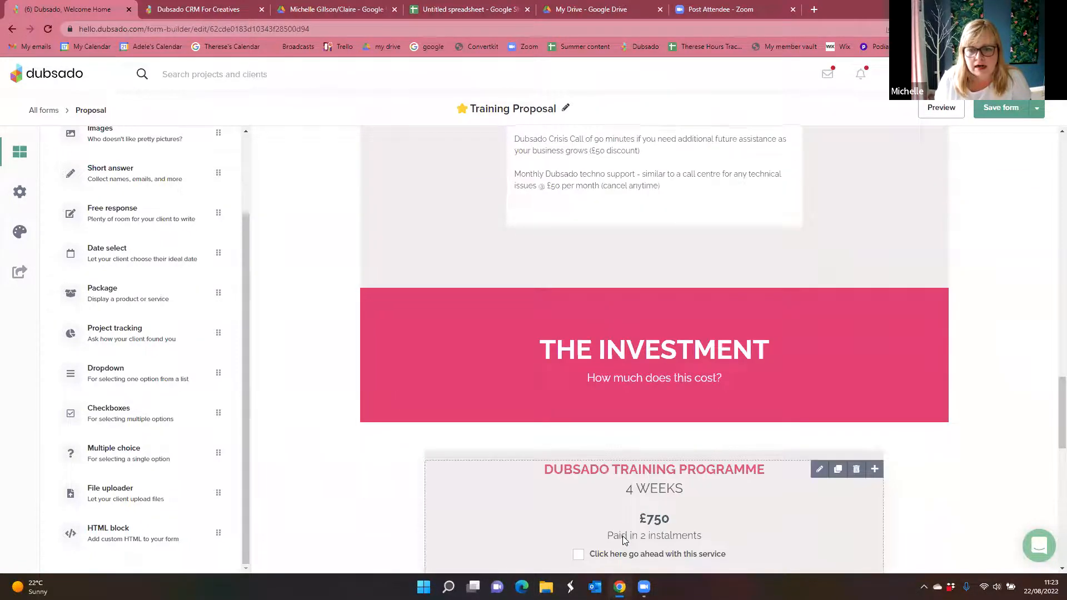
pyautogui.scroll(-8, 624, 539)
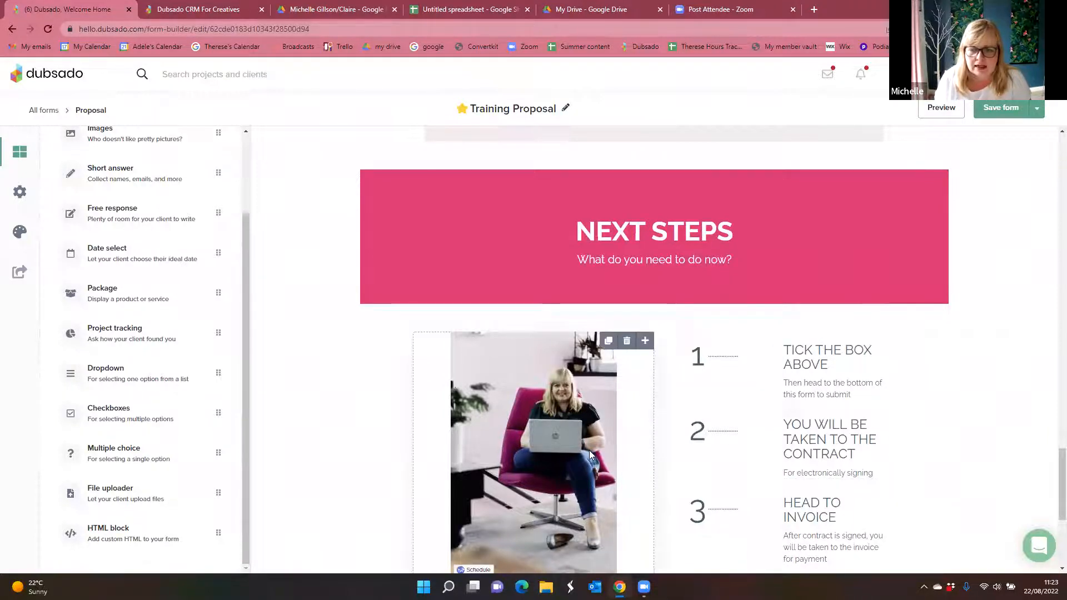
pyautogui.scroll(-4, 591, 454)
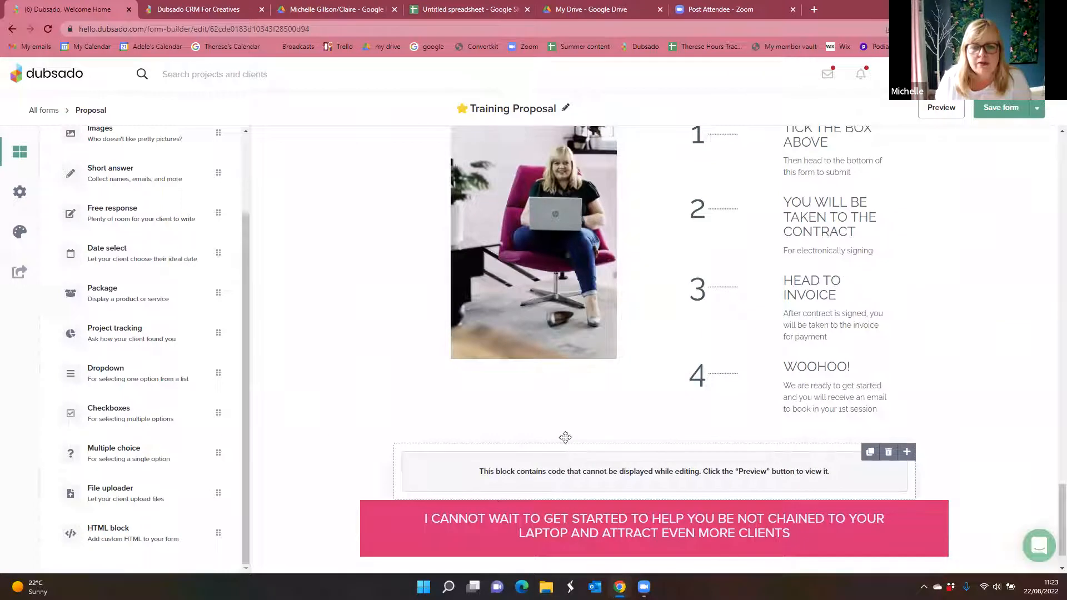
pyautogui.scroll(8, 585, 443)
pyautogui.scroll(12, 585, 442)
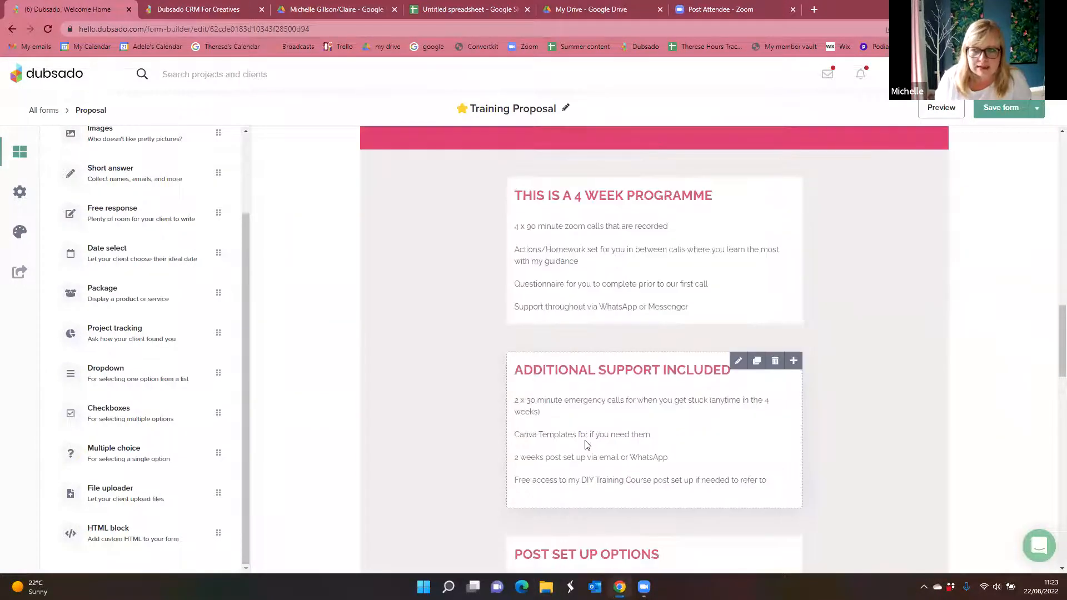
pyautogui.scroll(5, 585, 444)
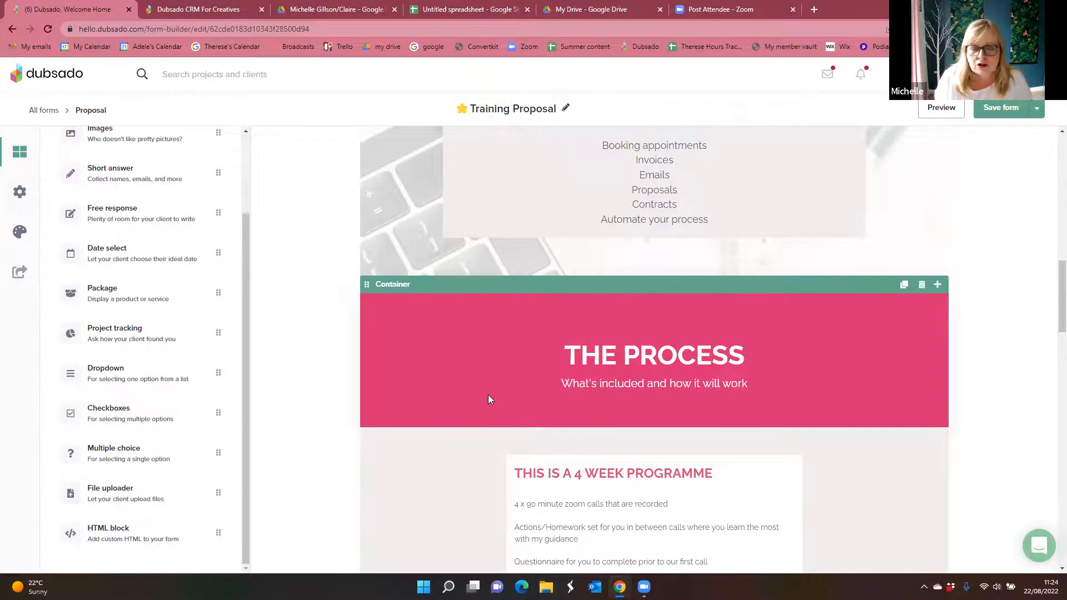
pyautogui.scroll(10, 487, 396)
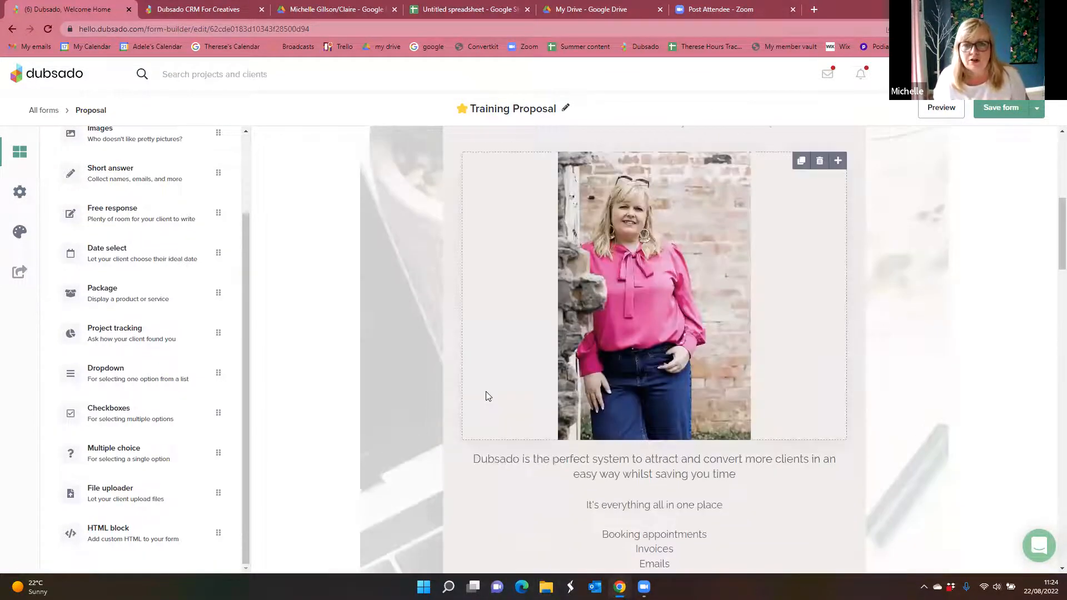
pyautogui.scroll(2, 485, 396)
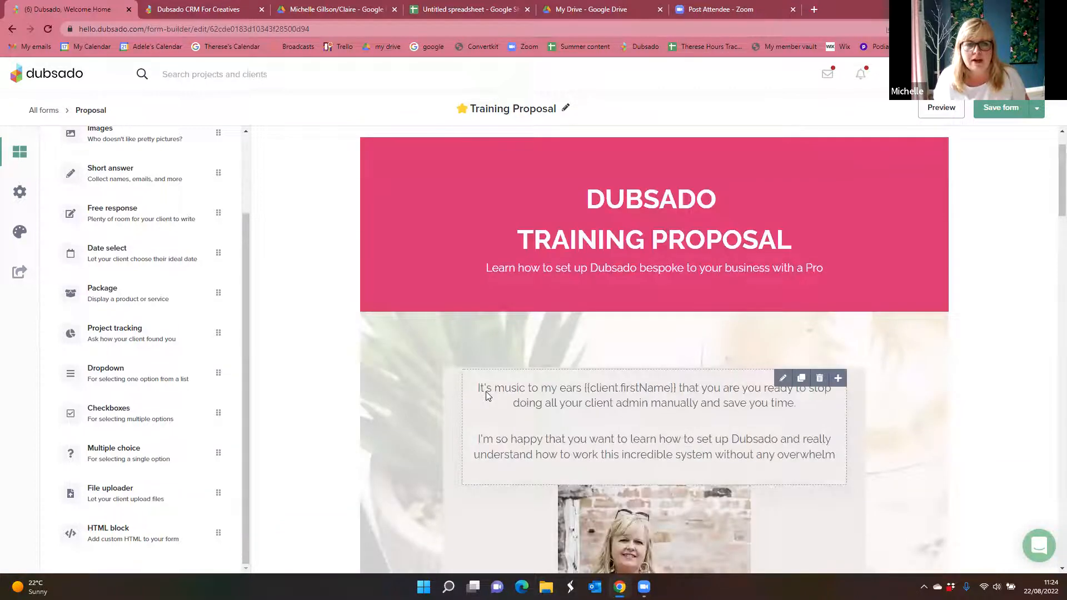
pyautogui.scroll(1, 486, 391)
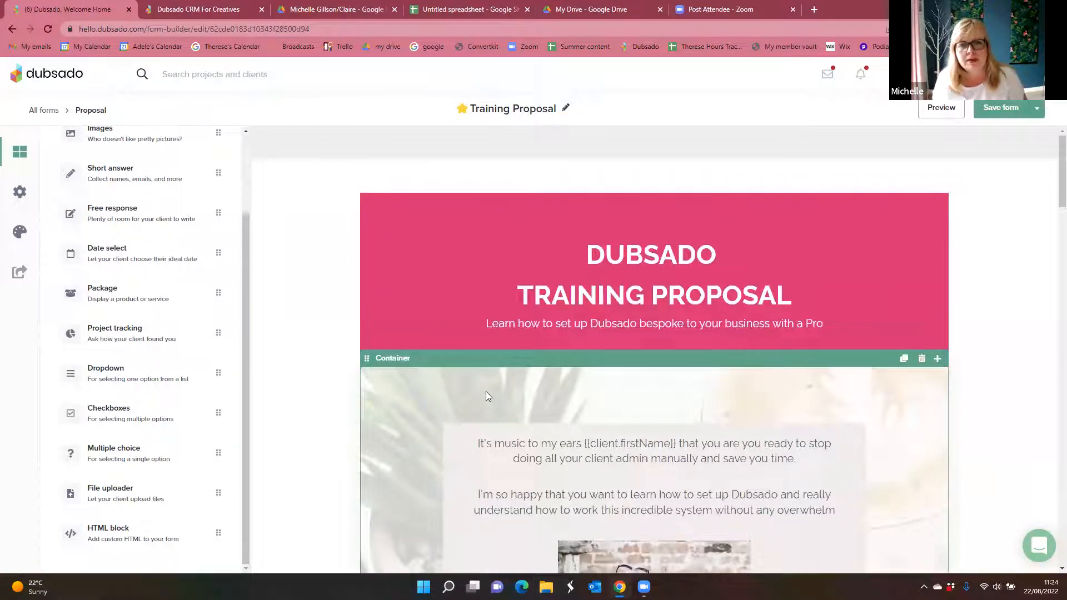